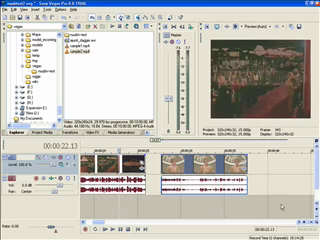
- Slide the second clip left so it overlaps the first, forming a 1.09-second crossfade
click(140, 163)
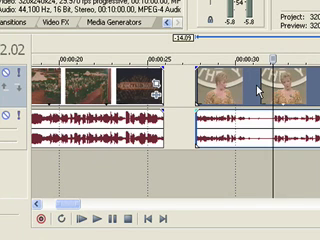
mouse_move(257, 90)
mouse_down()
mouse_move(142, 85)
mouse_move(212, 86)
mouse_move(183, 85)
mouse_move(225, 92)
mouse_up()
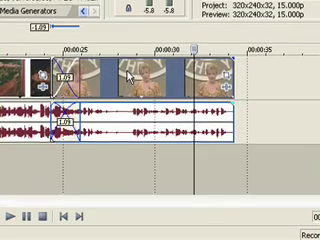
- Nudge the second clip left to extend the crossfade to 1.12, then return the playhead before it
key(KP_1)
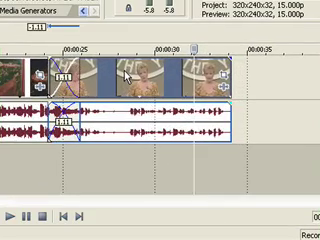
key(KP_1)
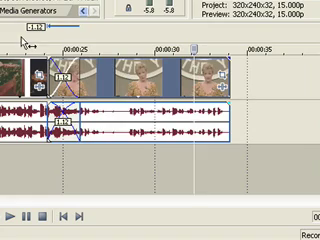
click(21, 44)
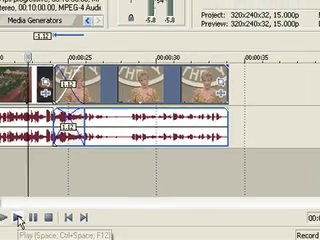
click(17, 216)
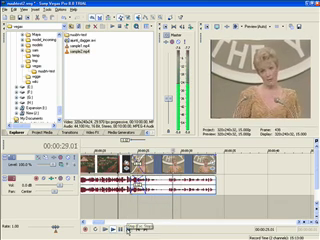
click(128, 229)
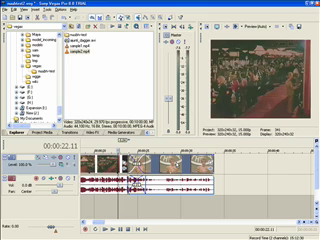
click(116, 229)
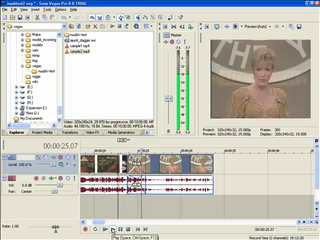
click(127, 229)
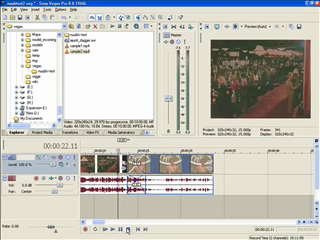